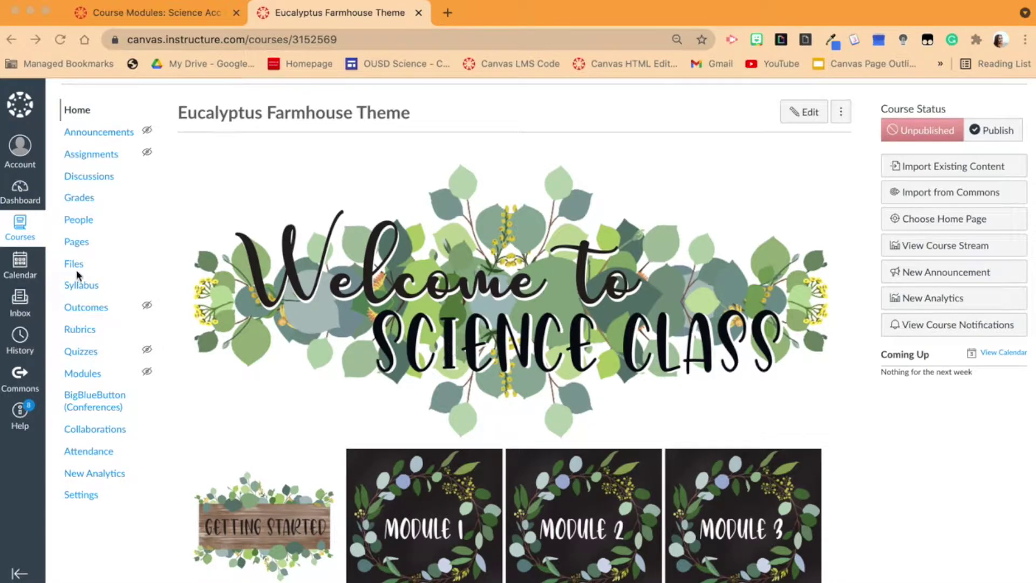
Step: Scroll back up to the Welcome to Science Class banner on the Eucalyptus Farmhouse Theme home page
scroll(387, 344, up, 2)
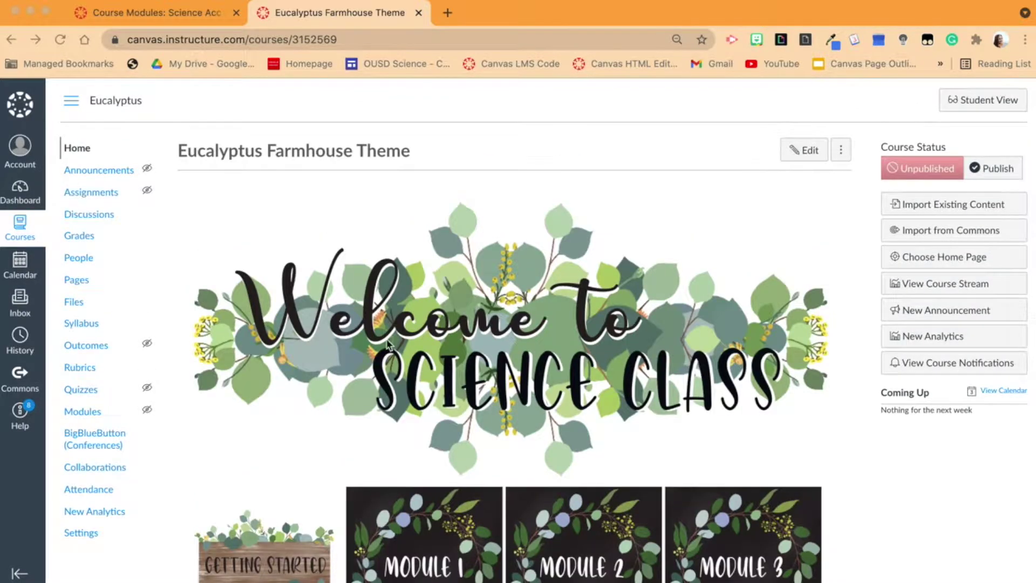
scroll(356, 490, down, 2)
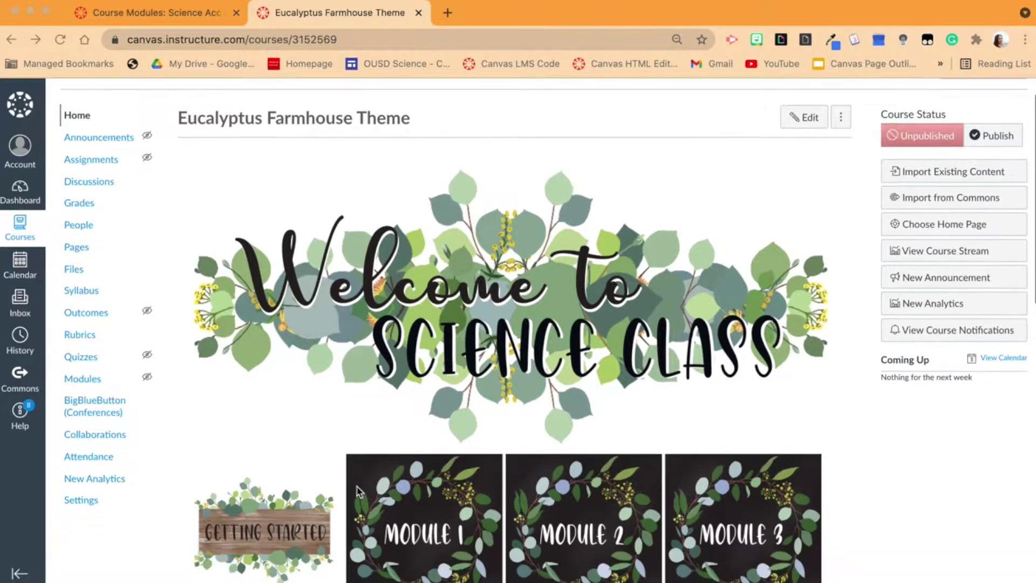
scroll(356, 490, down, 2)
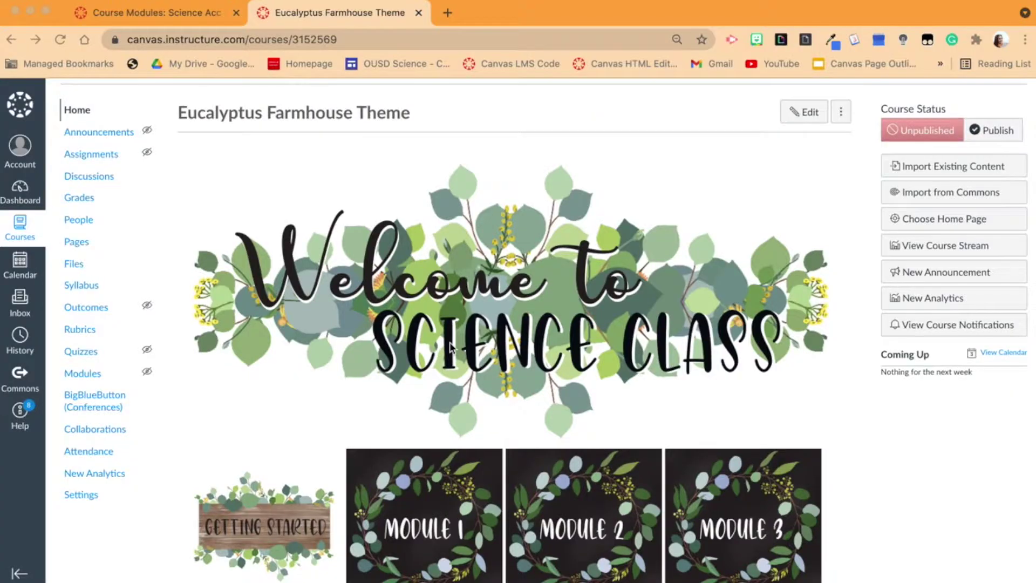
scroll(265, 265, up, 1)
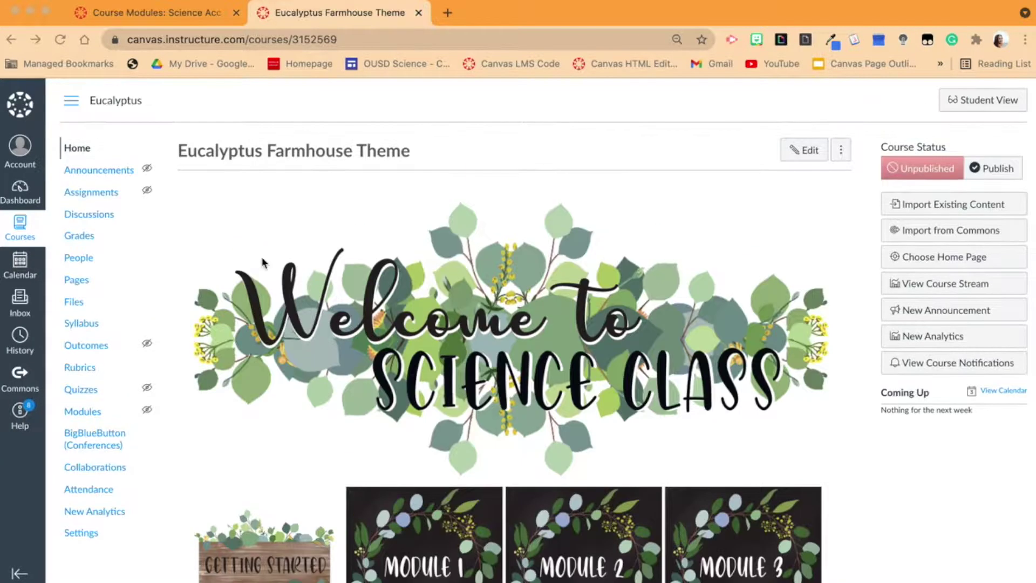
scroll(358, 491, down, 1)
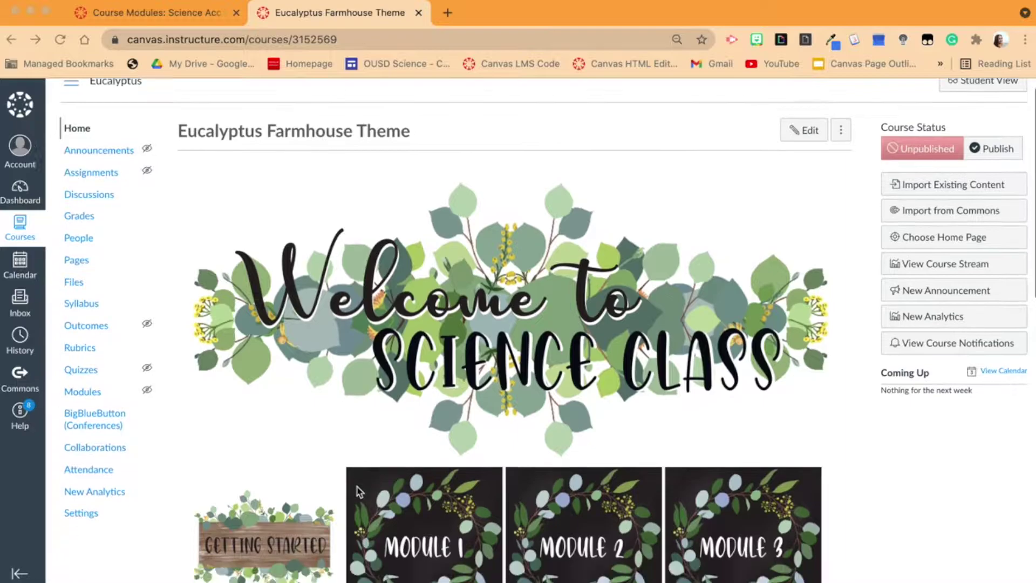
scroll(358, 491, down, 1)
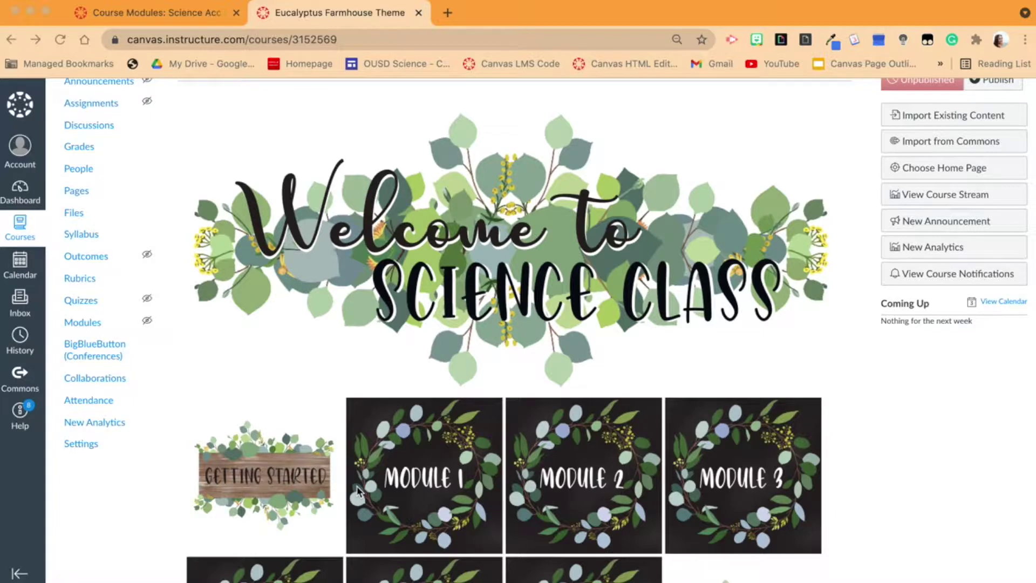
scroll(358, 491, down, 3)
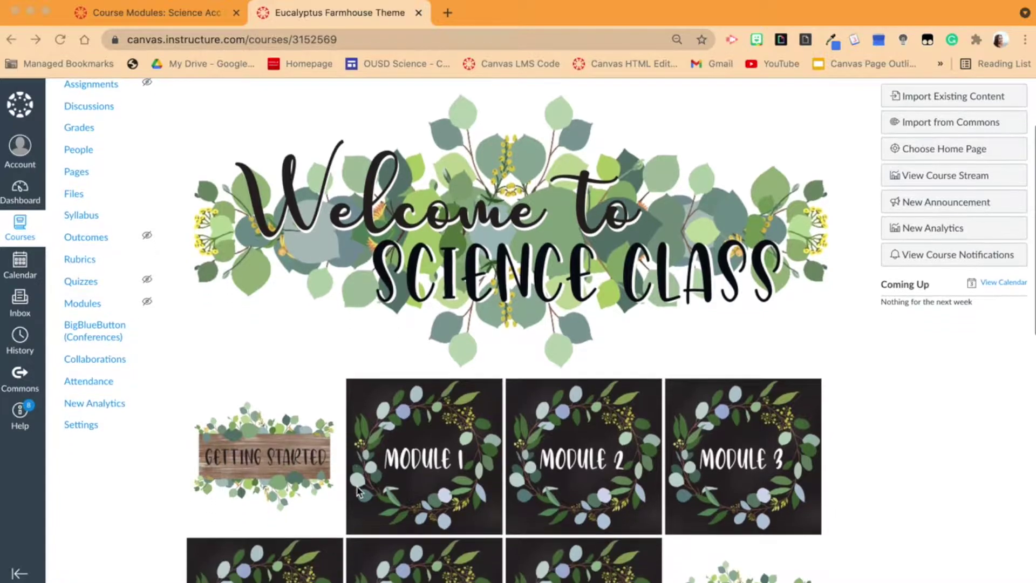
scroll(169, 312, up, 5)
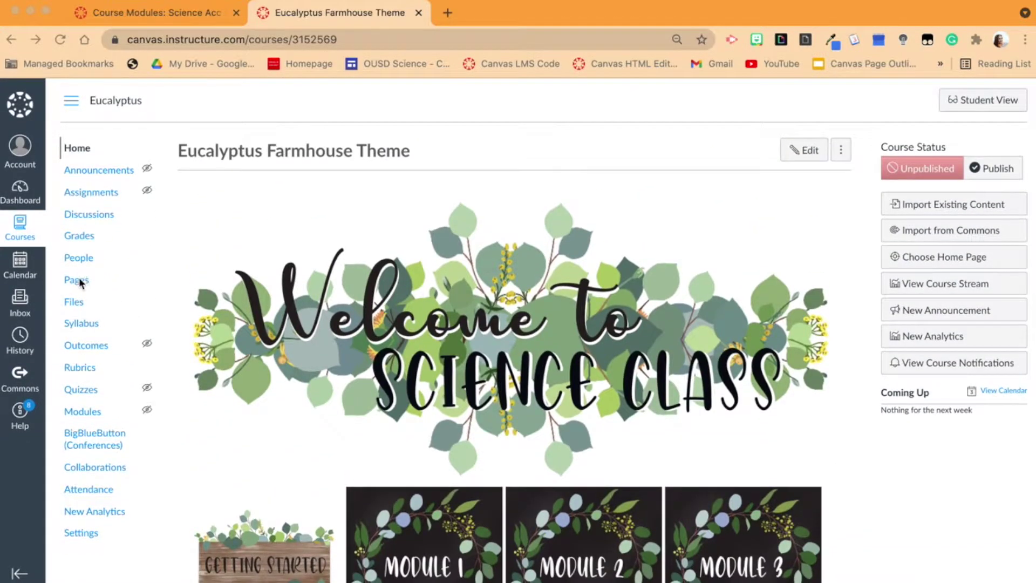
click(79, 279)
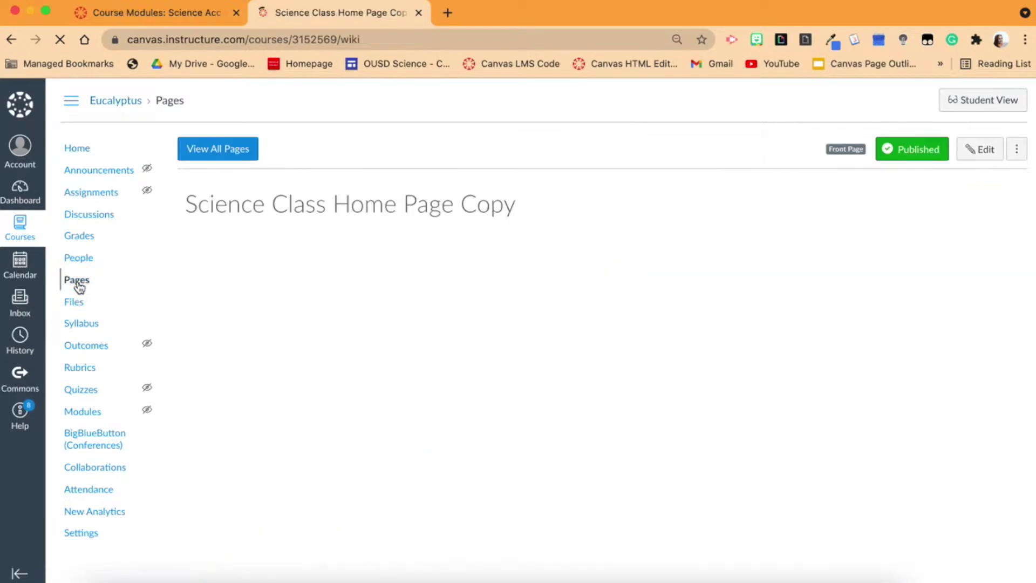
click(198, 149)
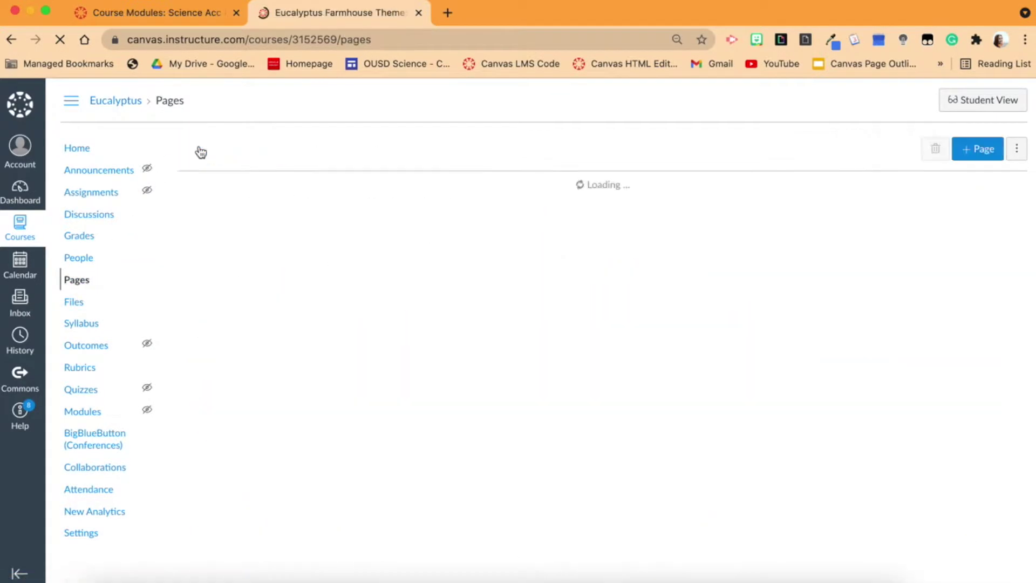
scroll(231, 358, down, 3)
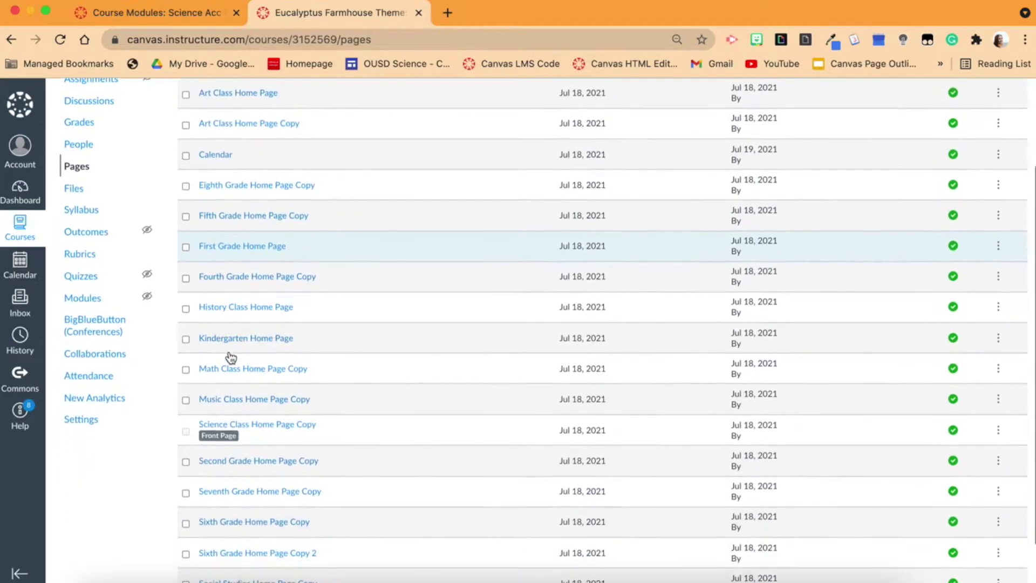
scroll(231, 358, down, 2)
scroll(231, 358, up, 4)
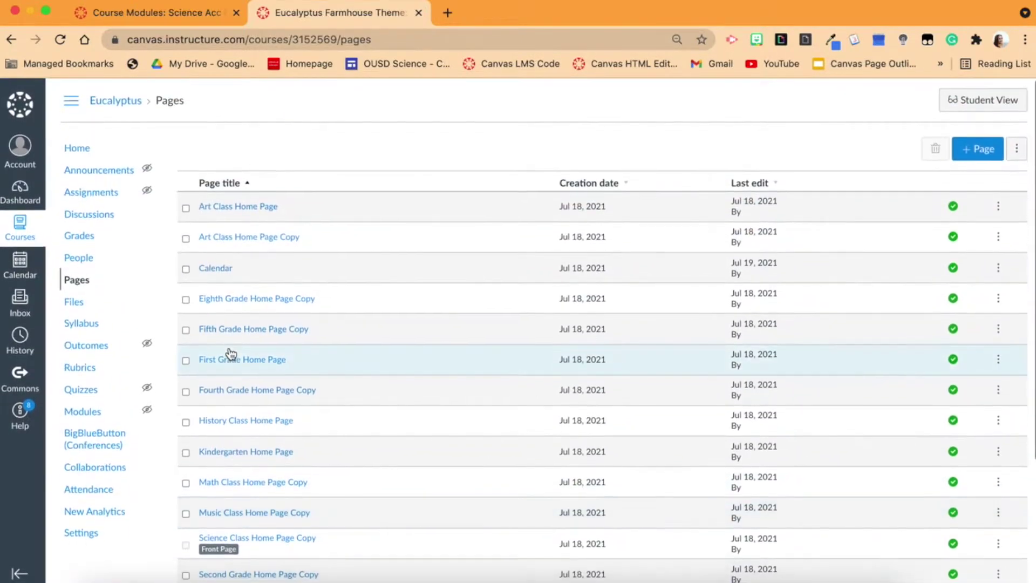
click(238, 330)
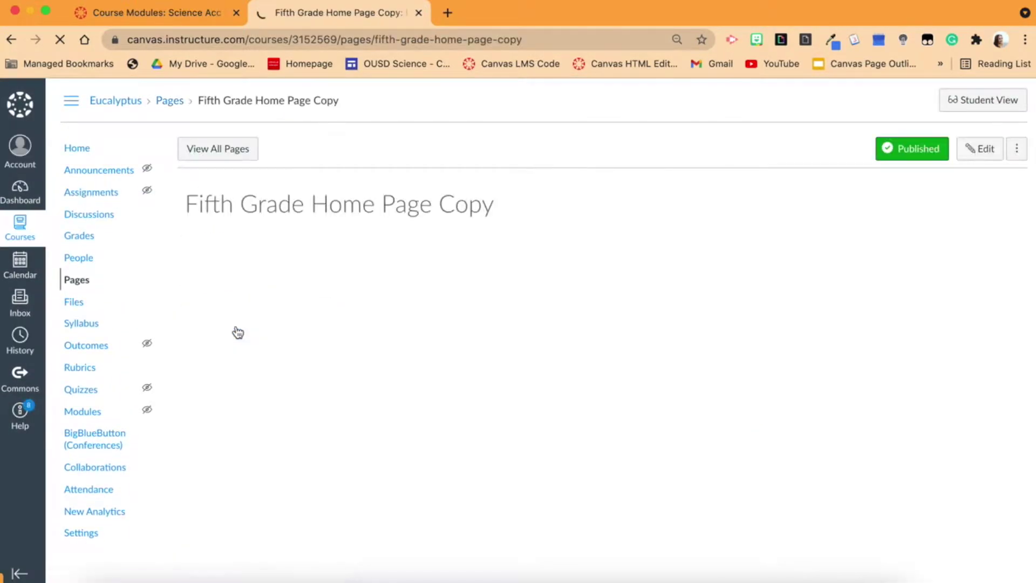
scroll(297, 461, down, 3)
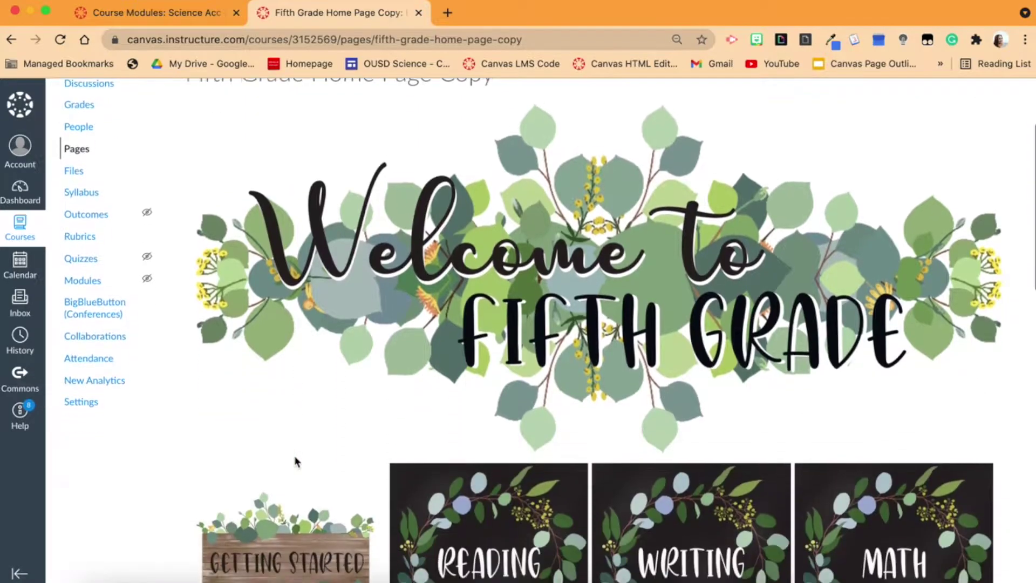
scroll(297, 461, down, 15)
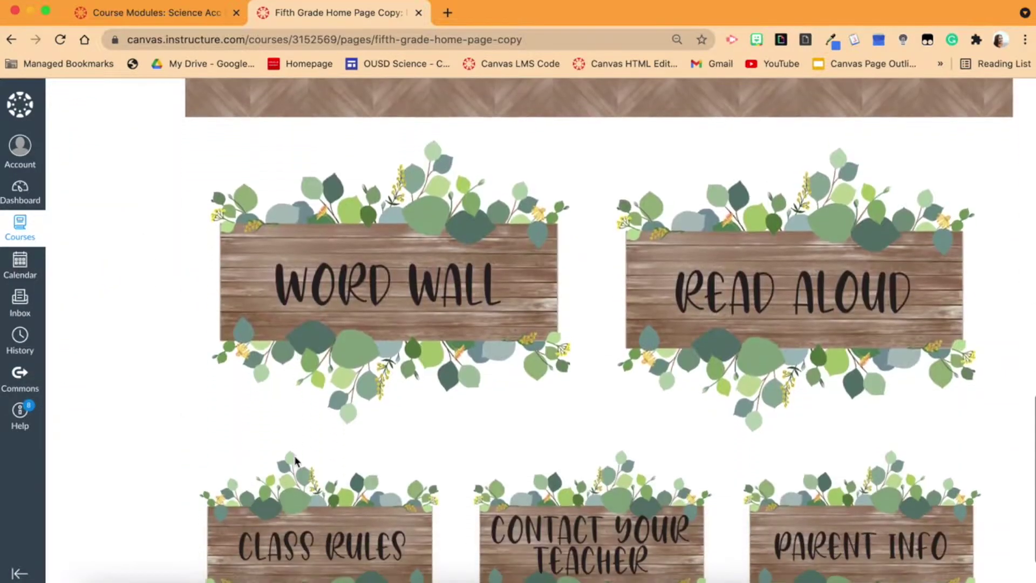
scroll(295, 460, up, 20)
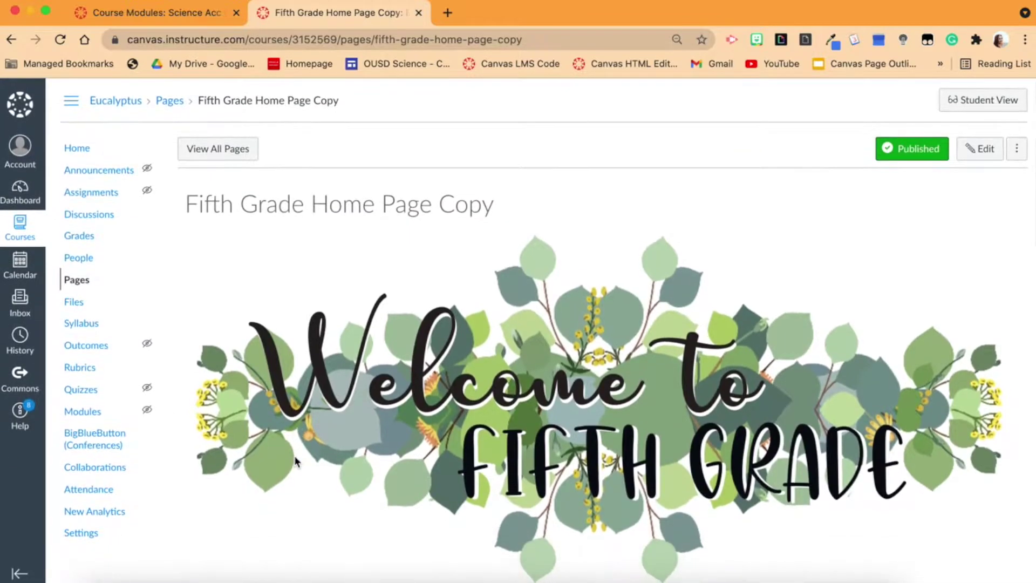
click(211, 324)
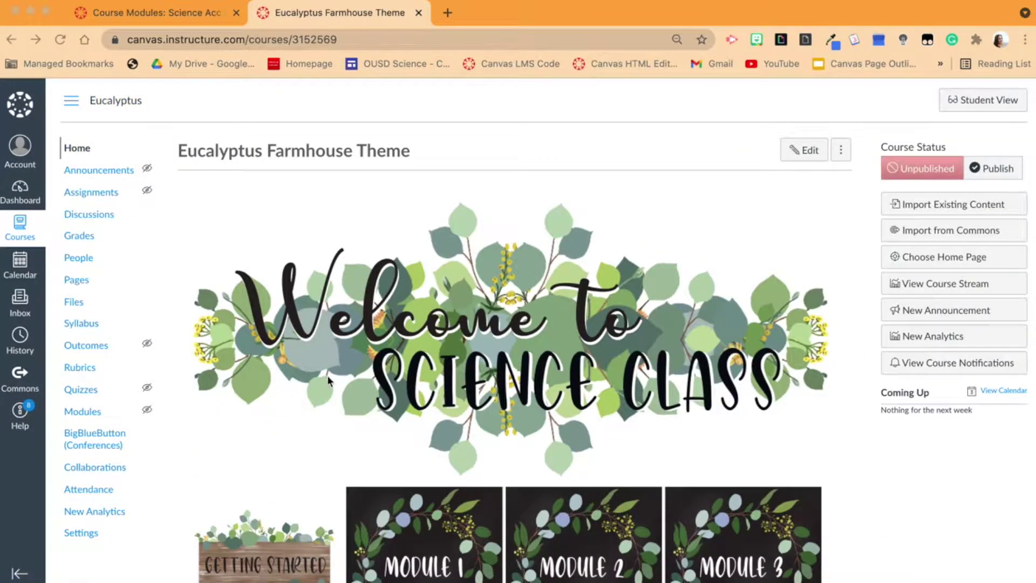
Step: Go to the Eucalyptus Farmhouse Theme course Settings from the course navigation
scroll(328, 380, down, 1)
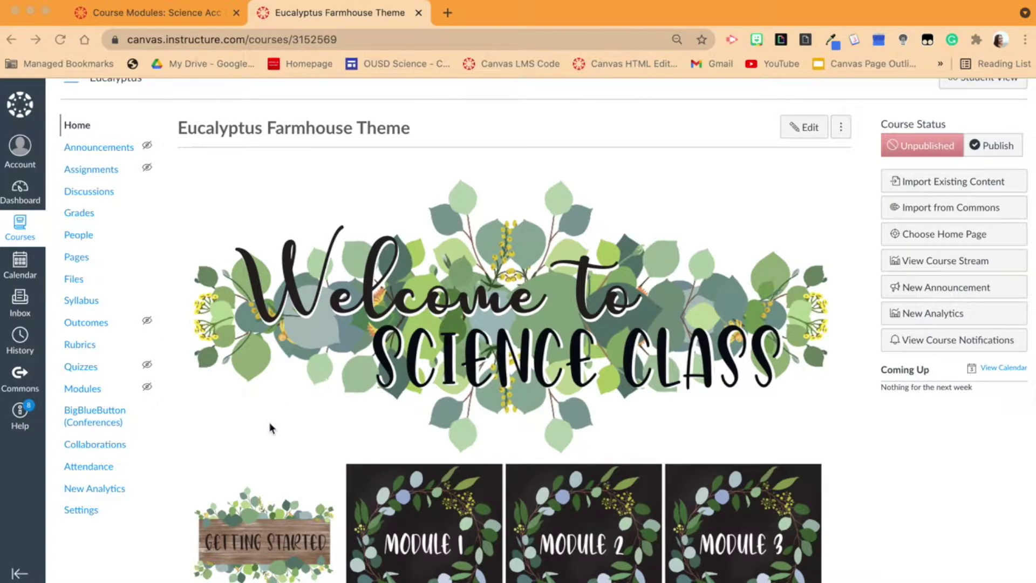
scroll(128, 509, down, 1)
scroll(128, 509, down, 1)
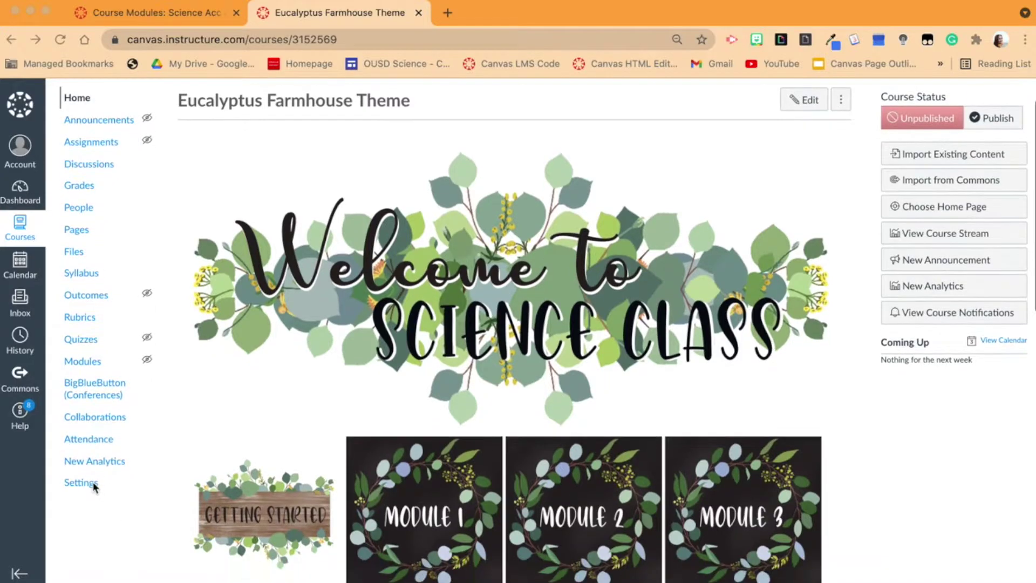
click(81, 486)
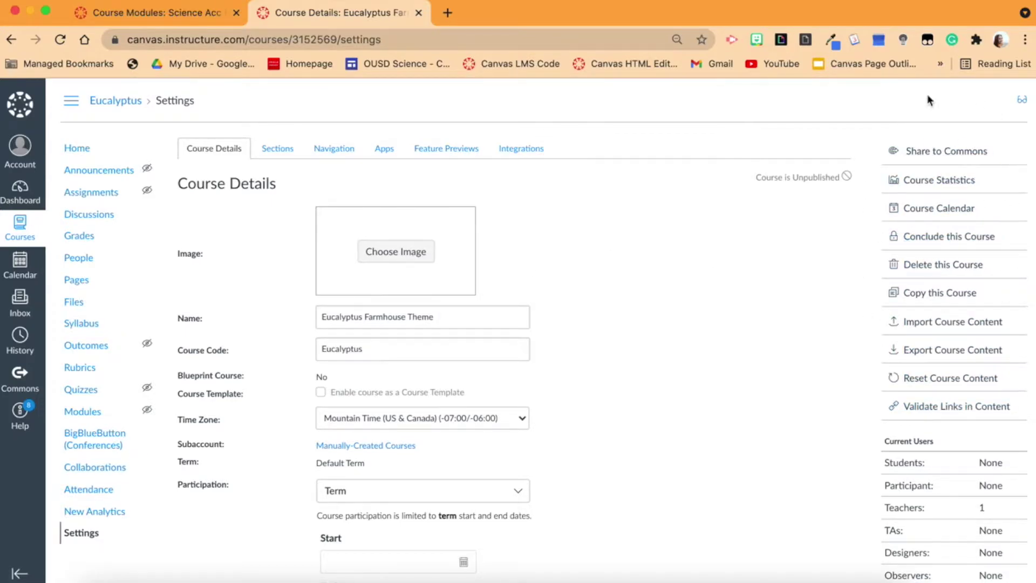
Step: Export the whole Eucalyptus Farmhouse Theme course as a Course export, not Quiz
click(919, 350)
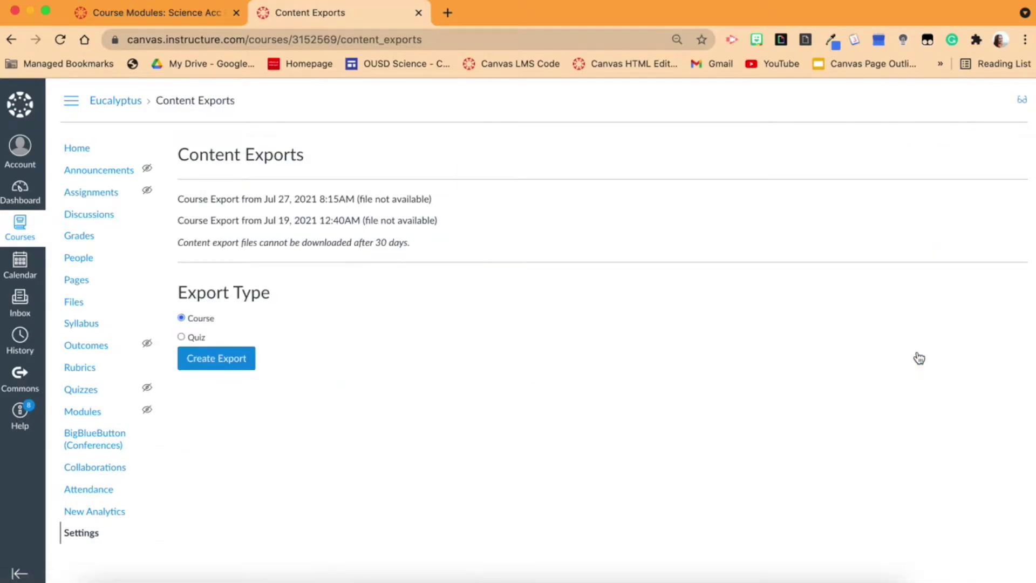
click(193, 336)
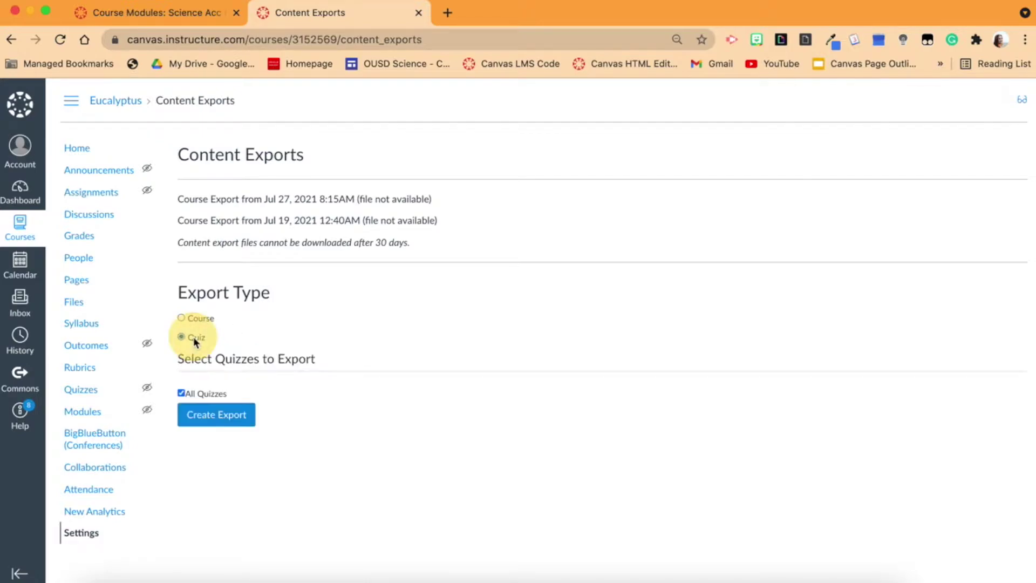
click(196, 318)
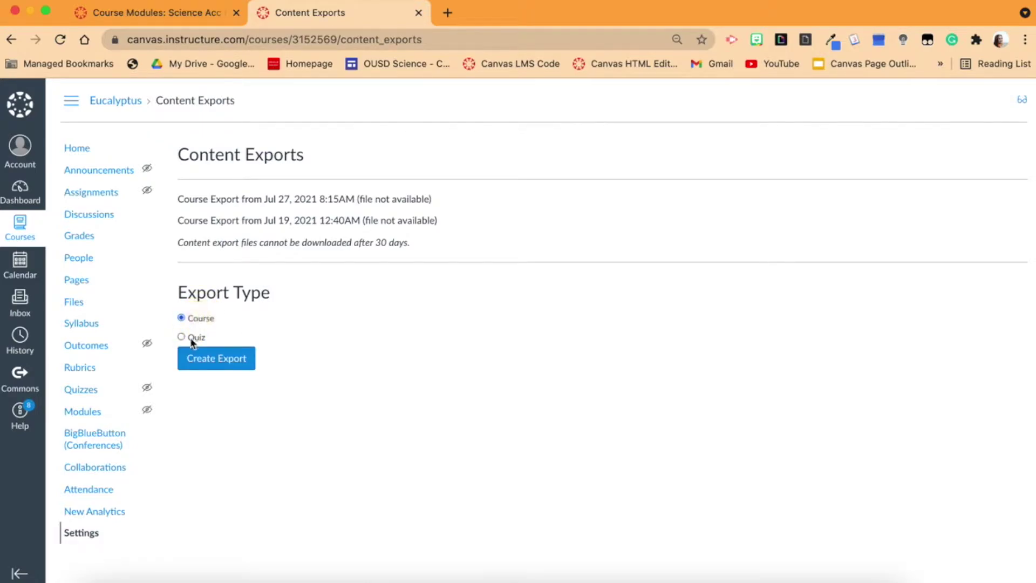
click(191, 338)
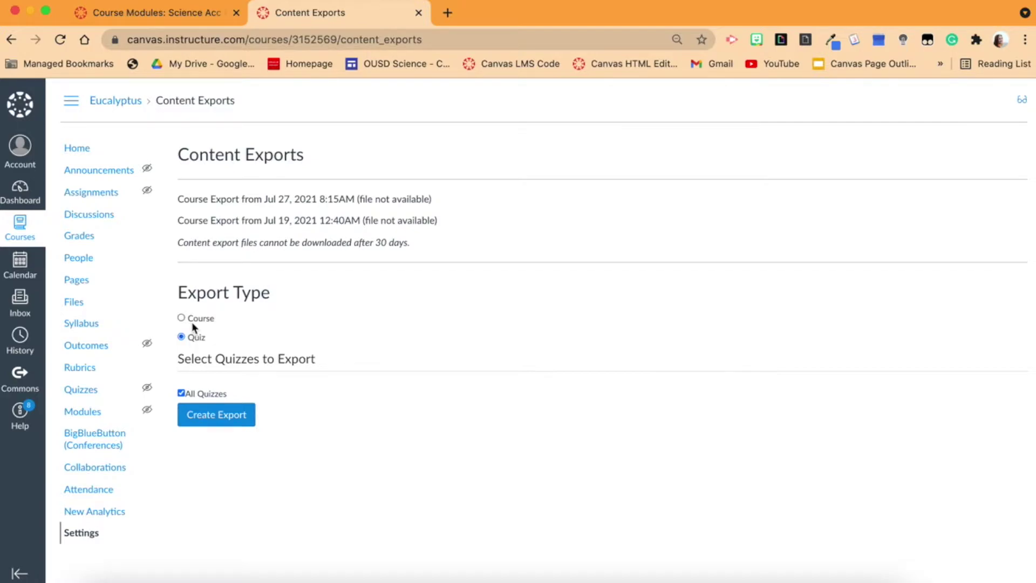
click(192, 322)
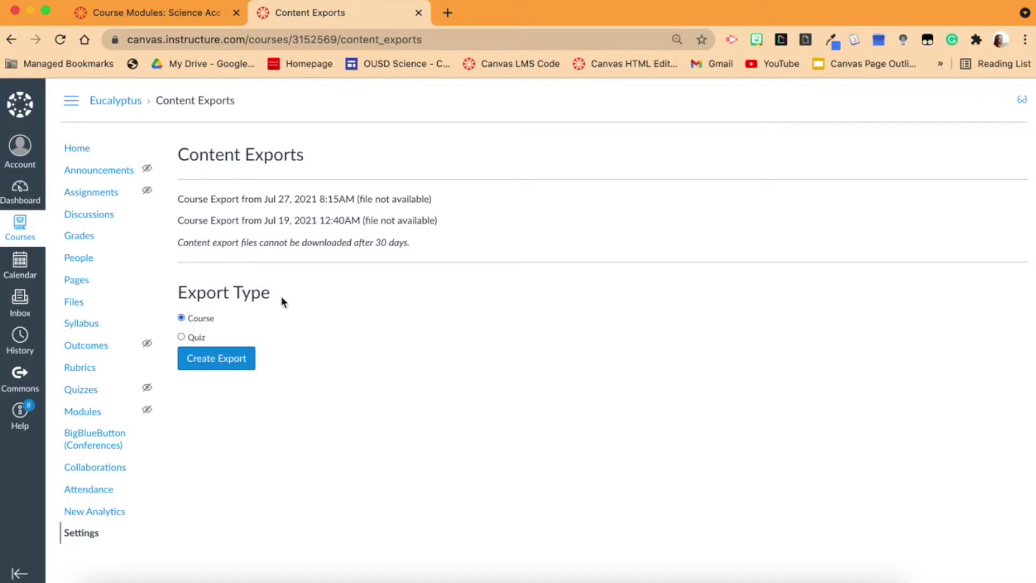
click(220, 369)
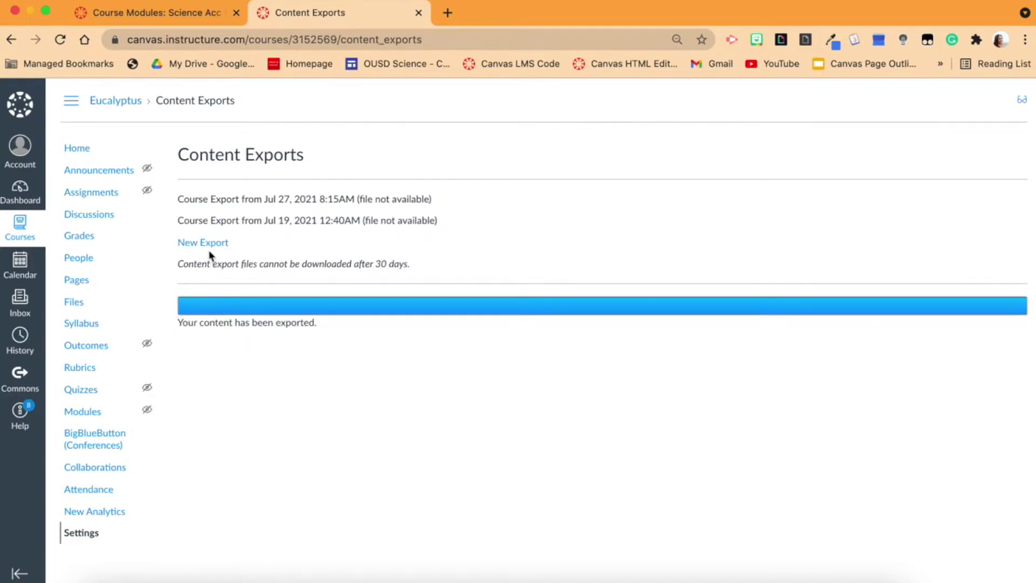
Step: Check the Jul 27 and Jul 19 export entries, then start a new course export
triple_click(231, 200)
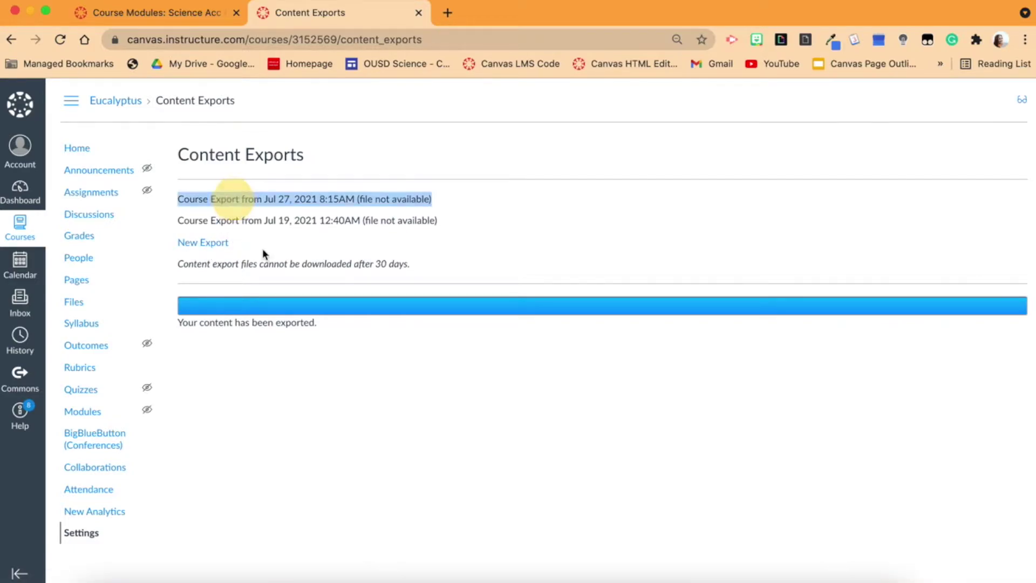
triple_click(299, 219)
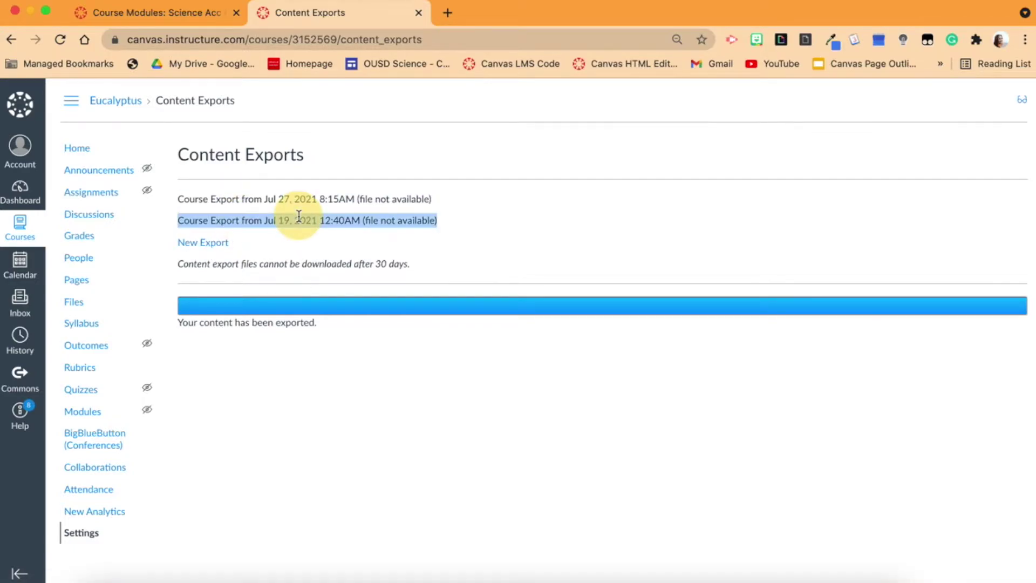
click(479, 265)
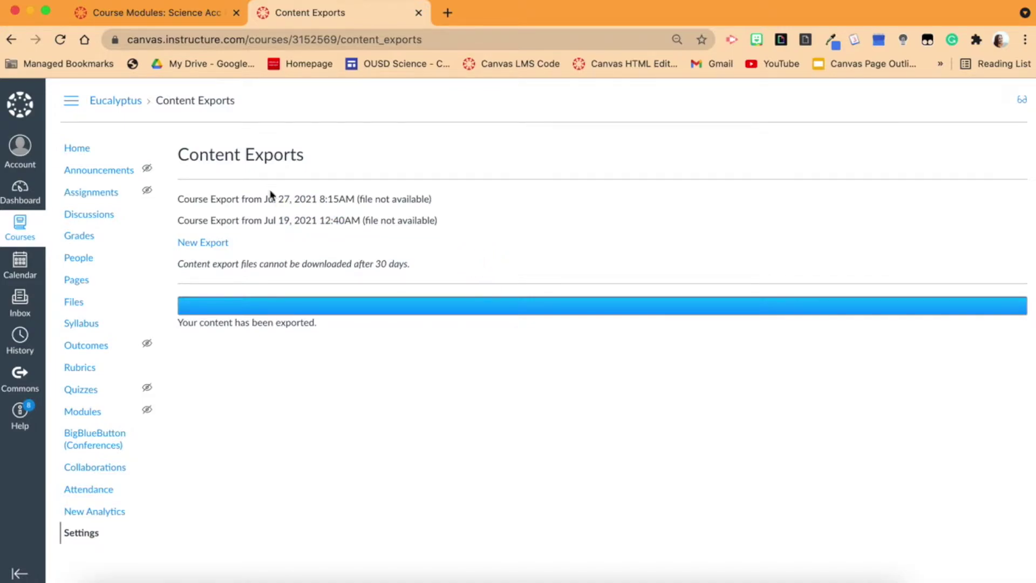
drag(264, 198, 322, 201)
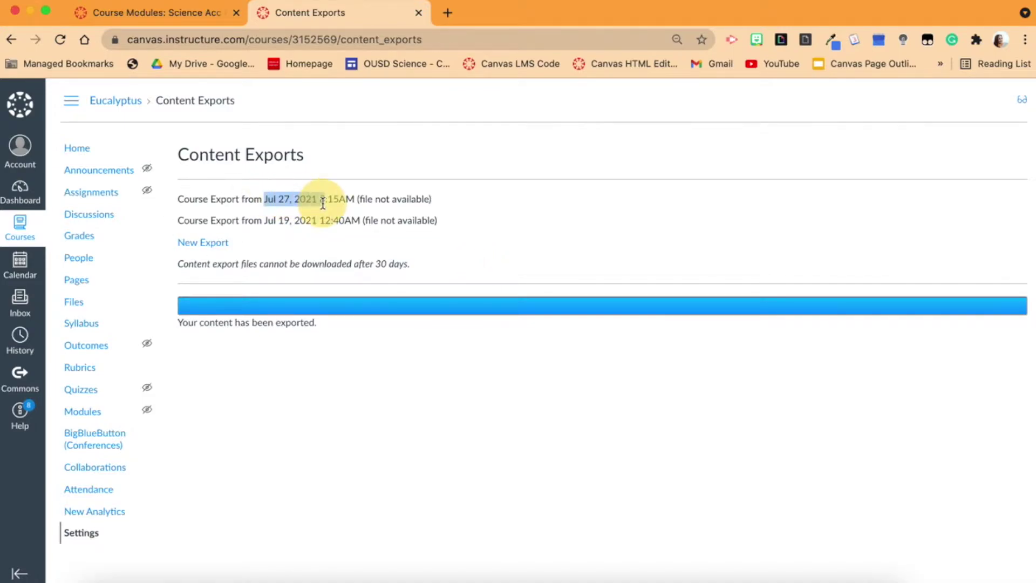
click(312, 232)
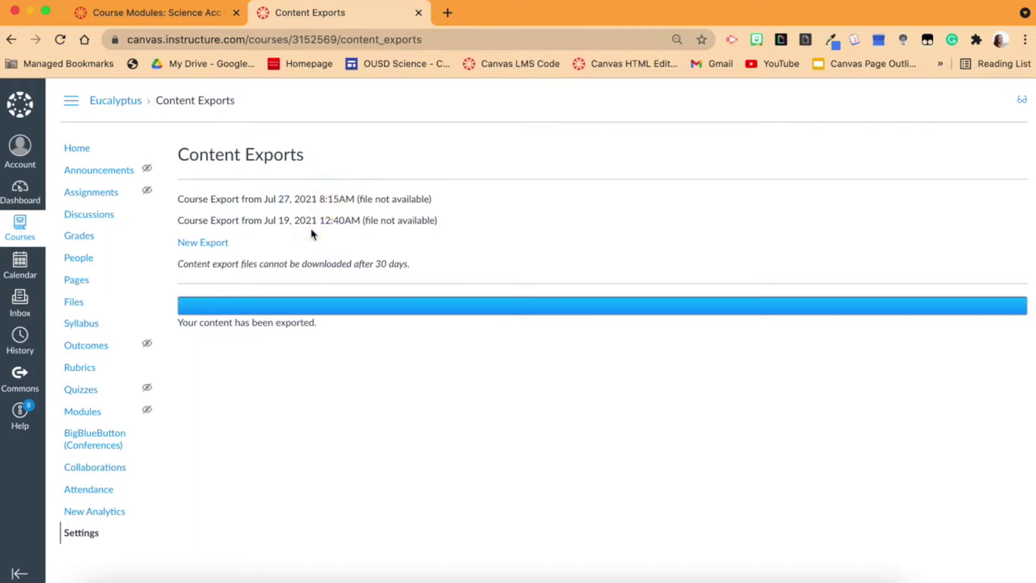
click(202, 245)
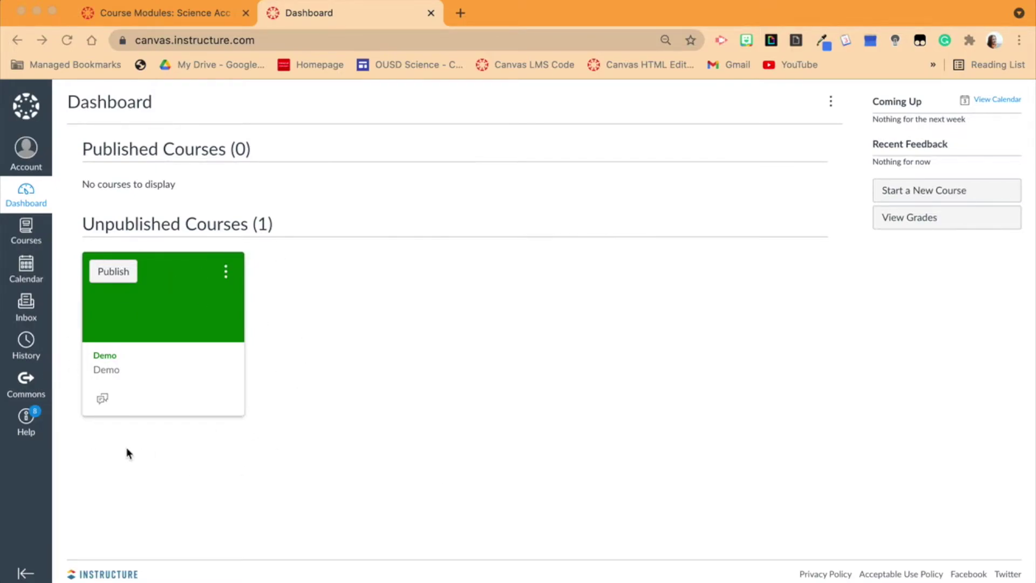
Step: Go from the Demo course card through Settings to Import Course Content
click(104, 356)
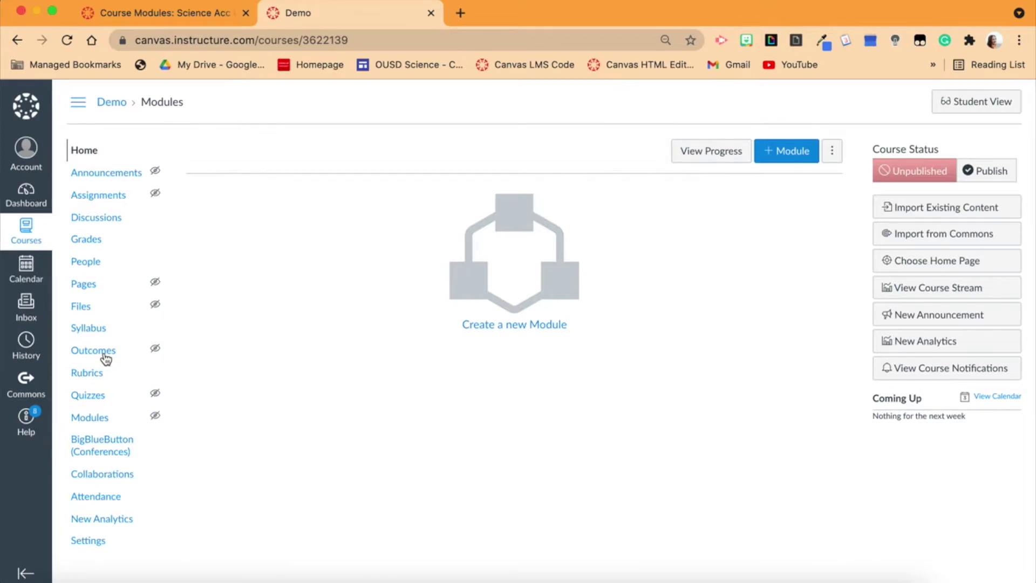
click(92, 540)
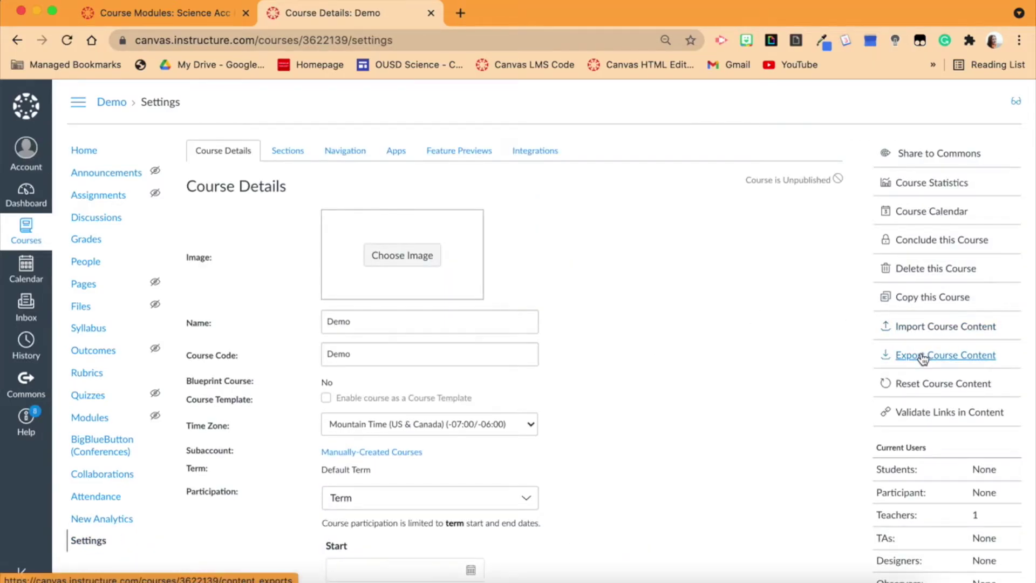
click(928, 332)
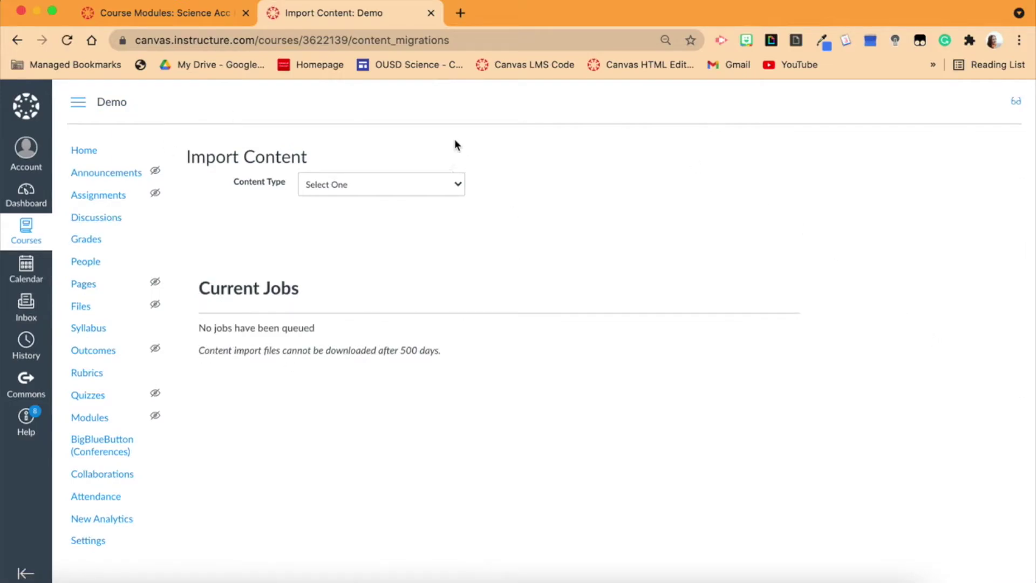
click(397, 184)
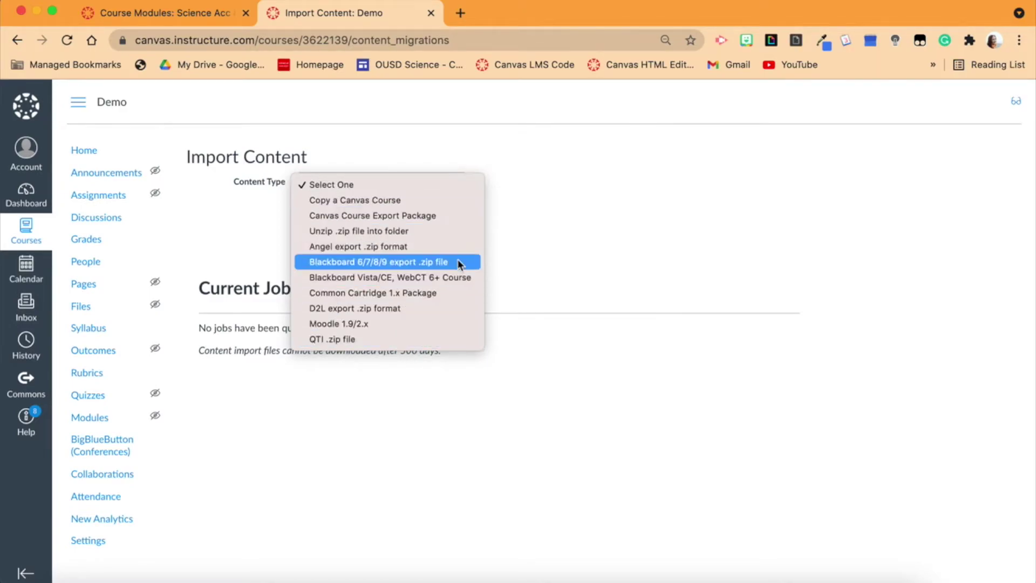
click(548, 136)
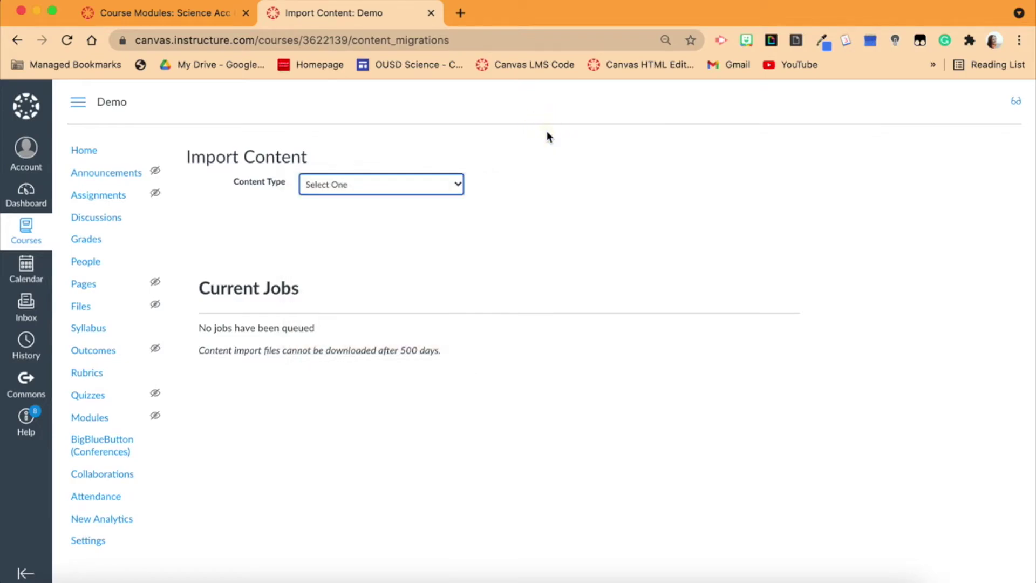
click(423, 185)
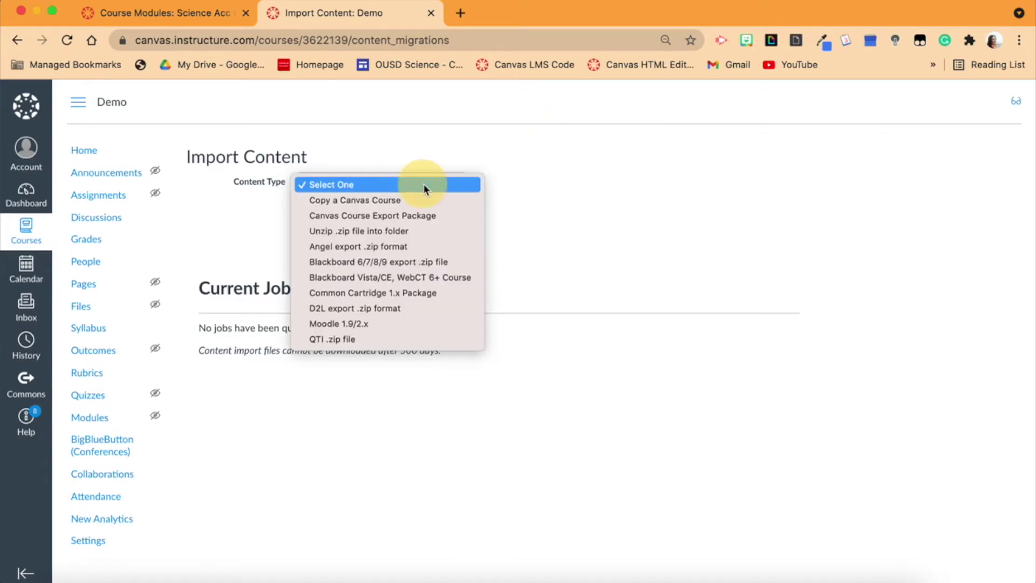
Step: Choose Canvas Course Export Package with eucalyptus-farmhouse-theme-export.imscc as the import source
click(412, 220)
click(482, 225)
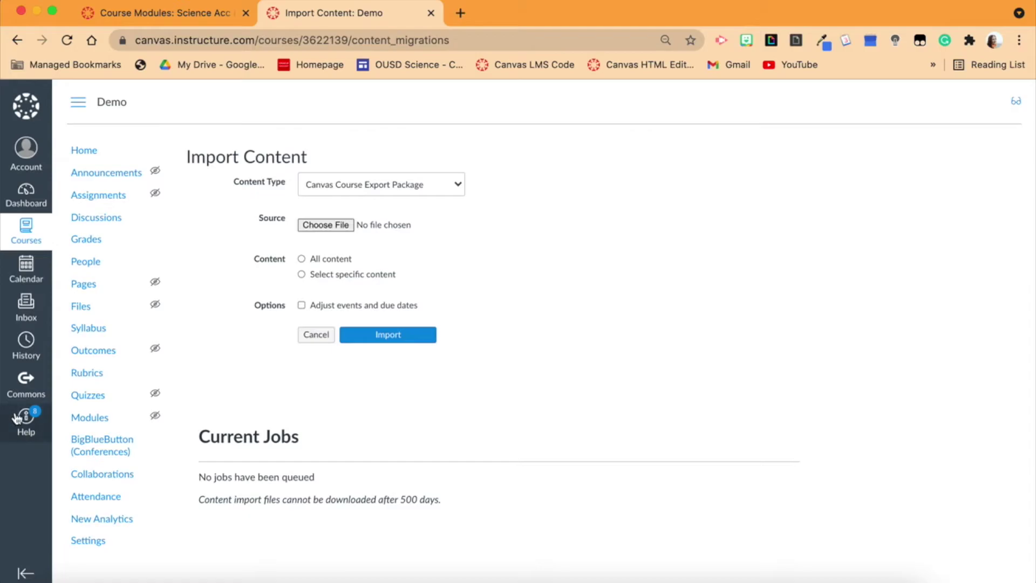
click(325, 226)
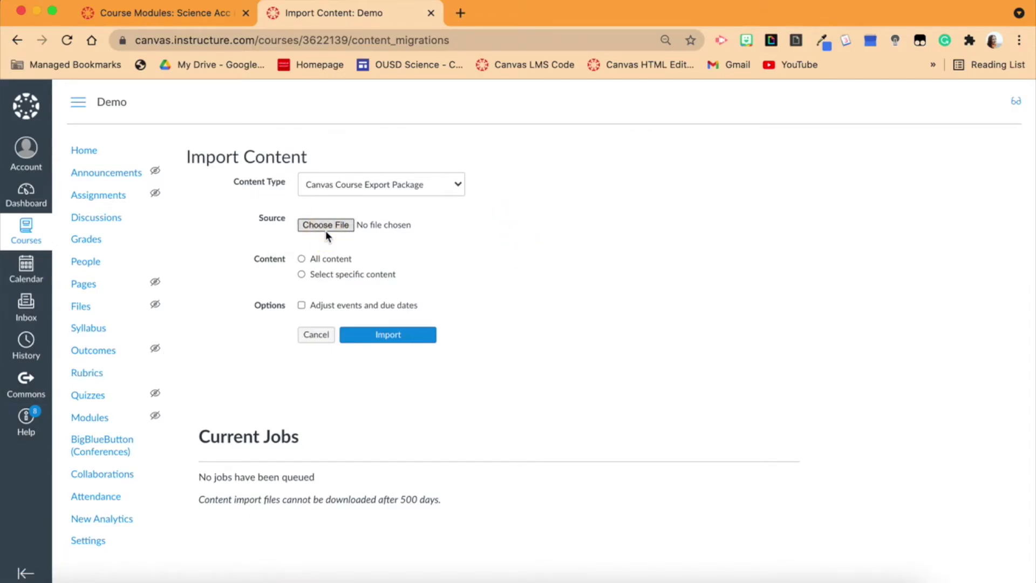
click(295, 142)
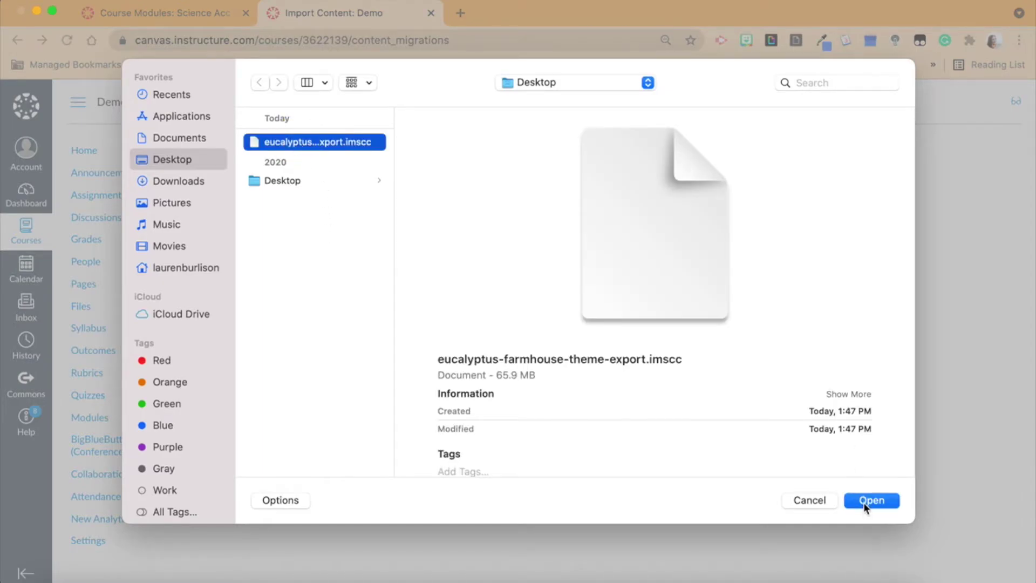
click(864, 501)
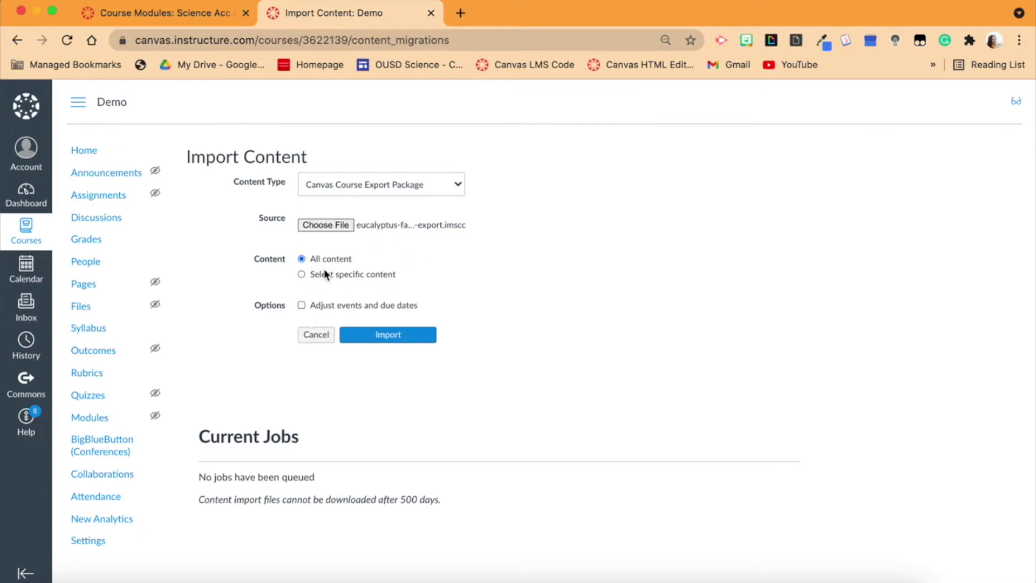
Step: Import the package into Demo with events and due dates left unadjusted
click(313, 306)
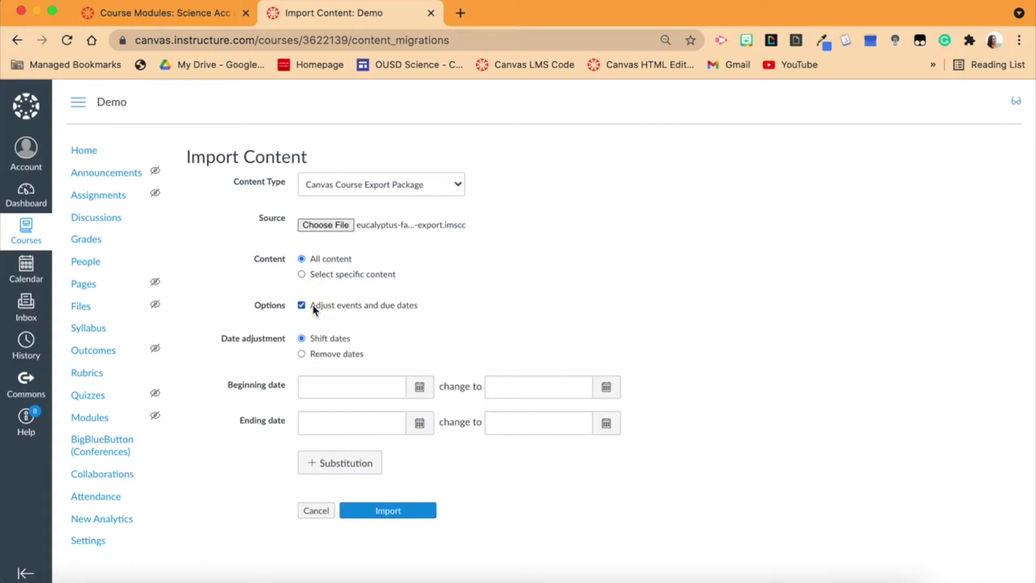
click(302, 354)
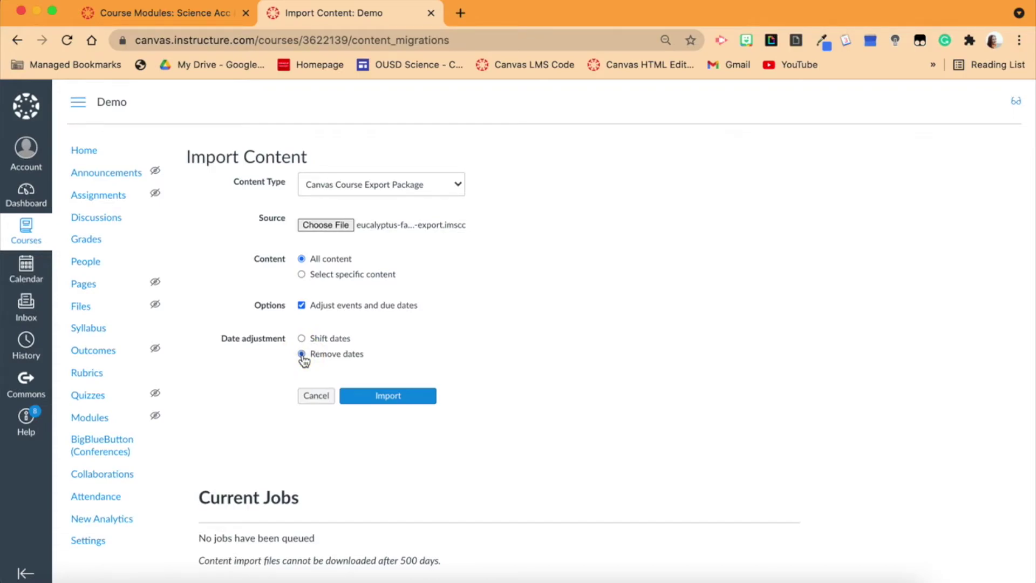
click(302, 306)
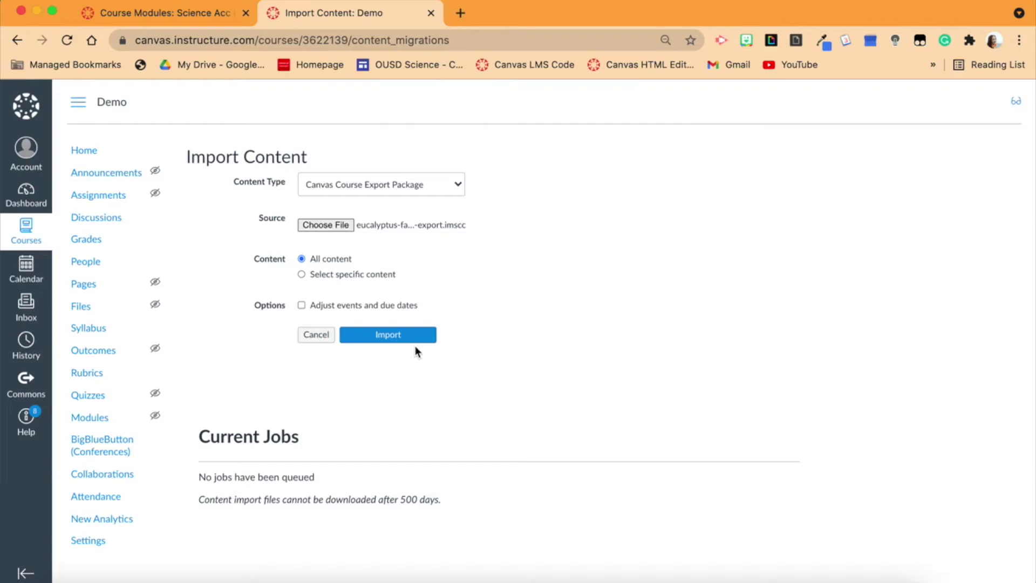
click(401, 338)
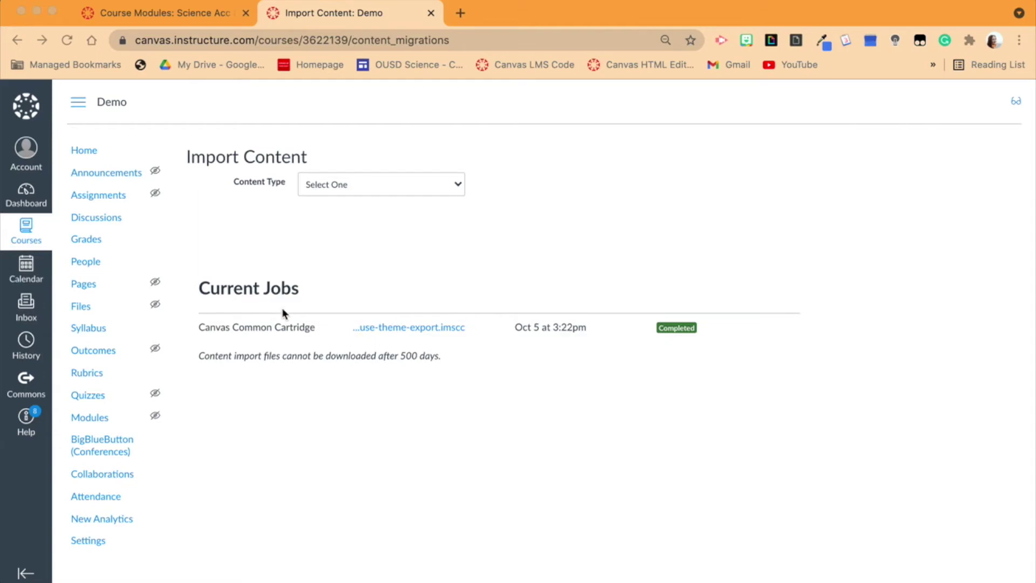
Step: Review the imported Welcome to Science Class home page in Demo, then go to Pages
click(84, 155)
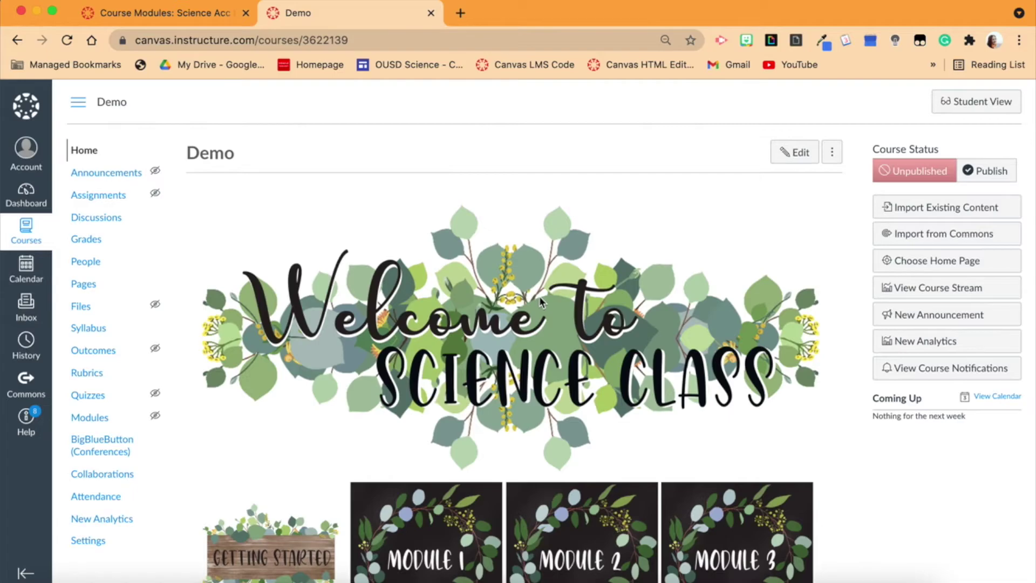
scroll(595, 305, down, 5)
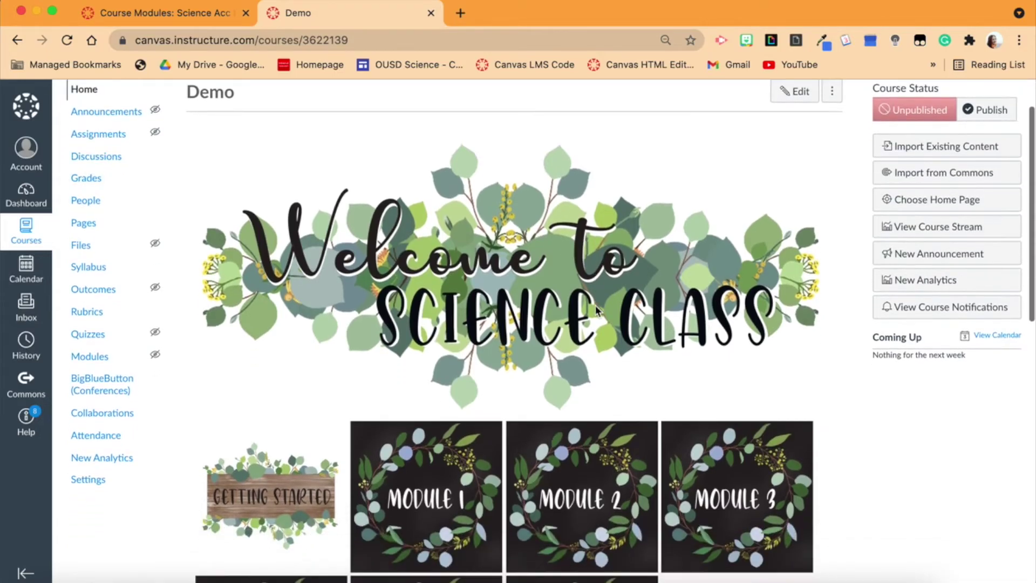
scroll(594, 306, down, 7)
scroll(306, 118, up, 13)
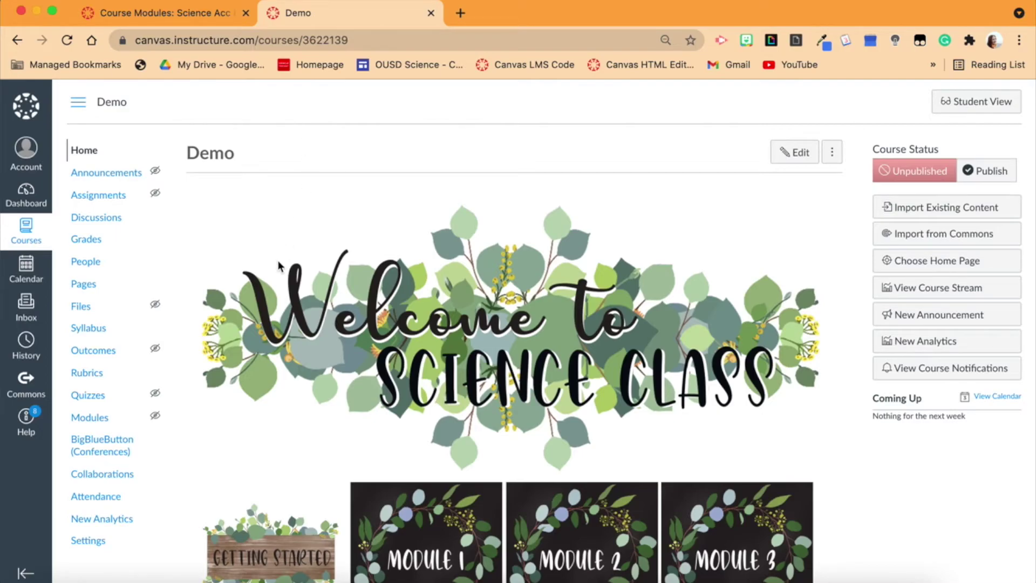
click(87, 284)
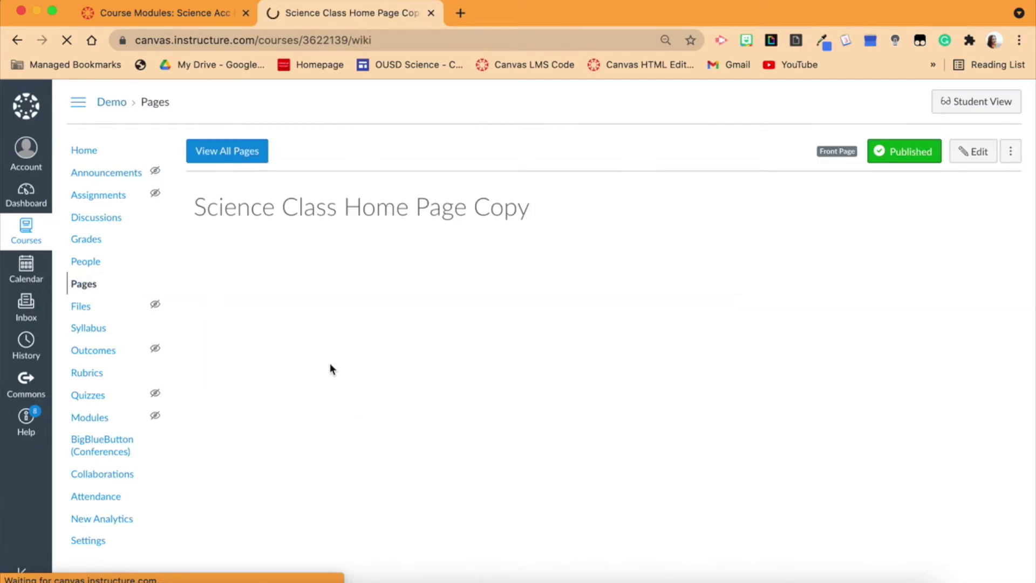
Step: Make Fifth Grade Home Page Copy the Demo front page and return to Home
click(244, 156)
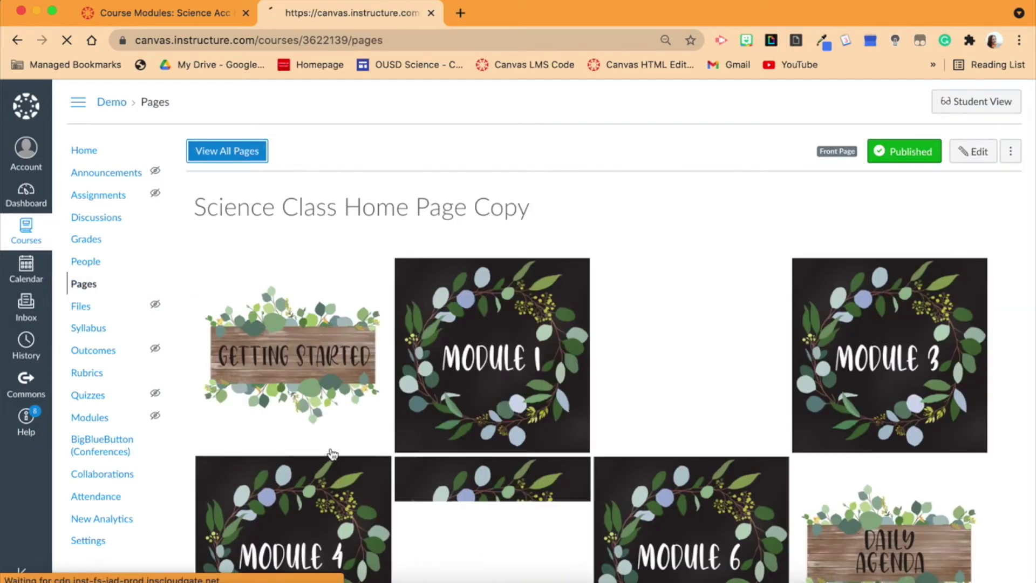
scroll(284, 299, down, 1)
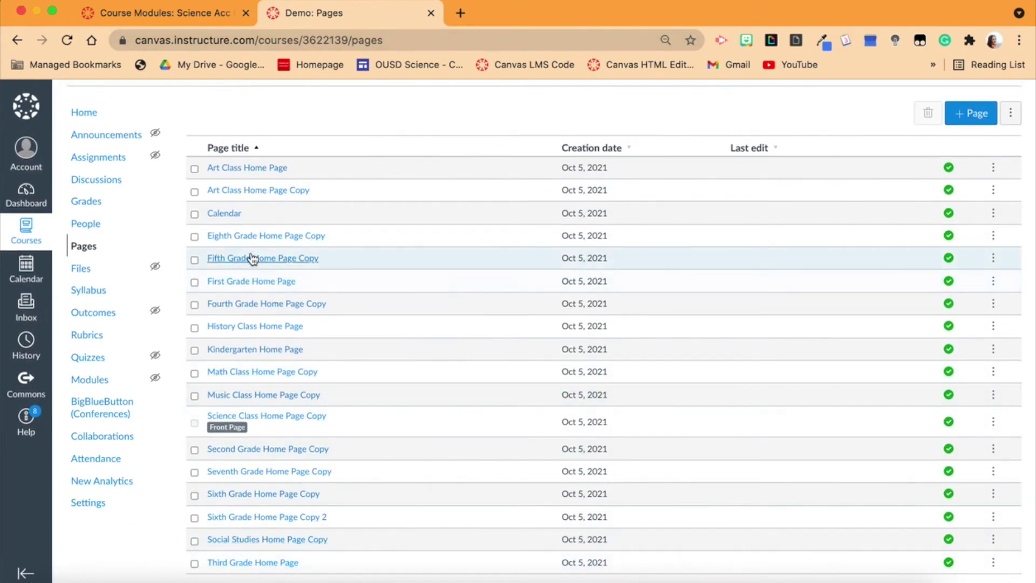
click(993, 259)
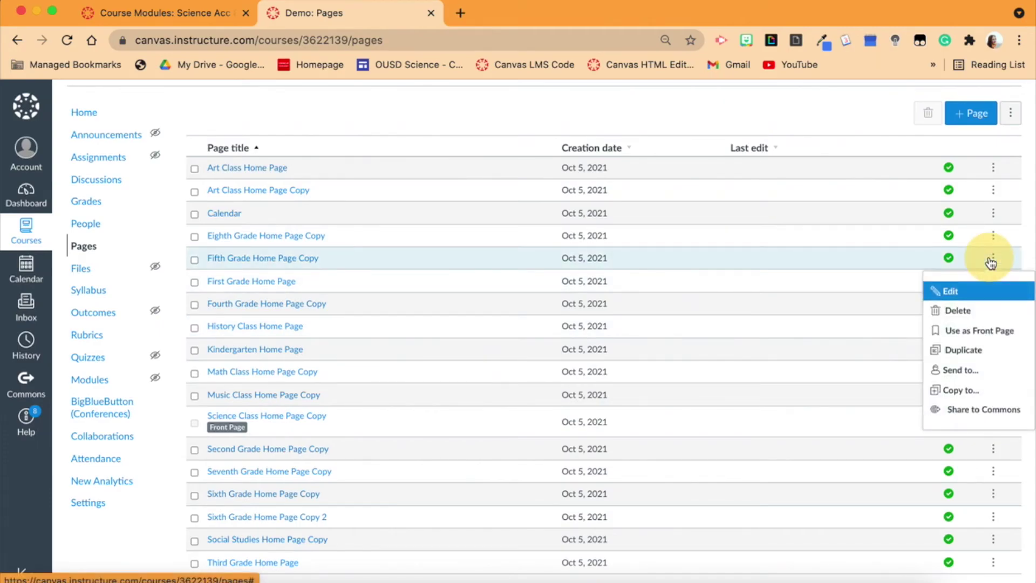
click(984, 330)
click(77, 113)
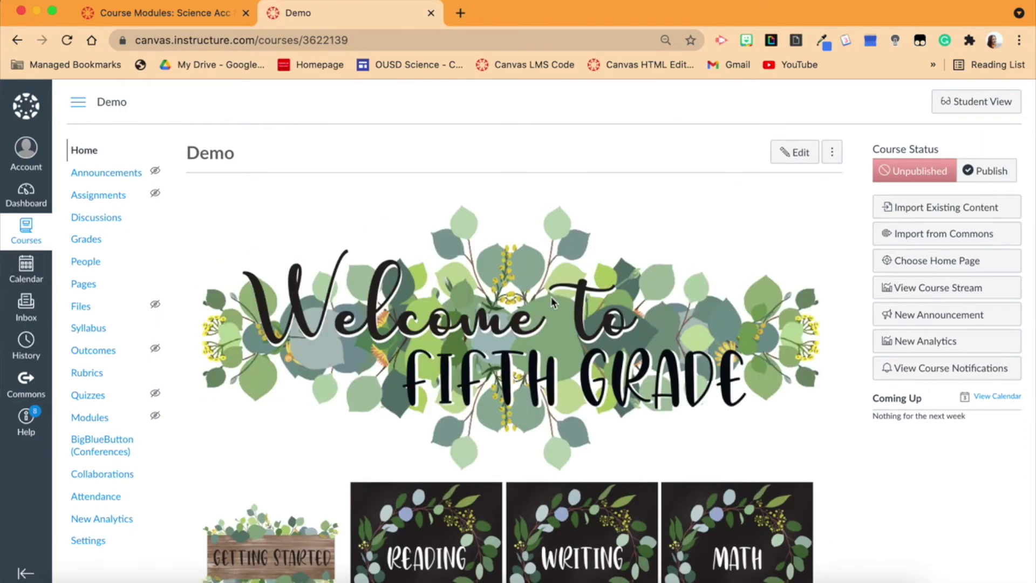
scroll(551, 296, down, 3)
scroll(737, 461, down, 2)
scroll(738, 461, up, 5)
scroll(738, 467, down, 10)
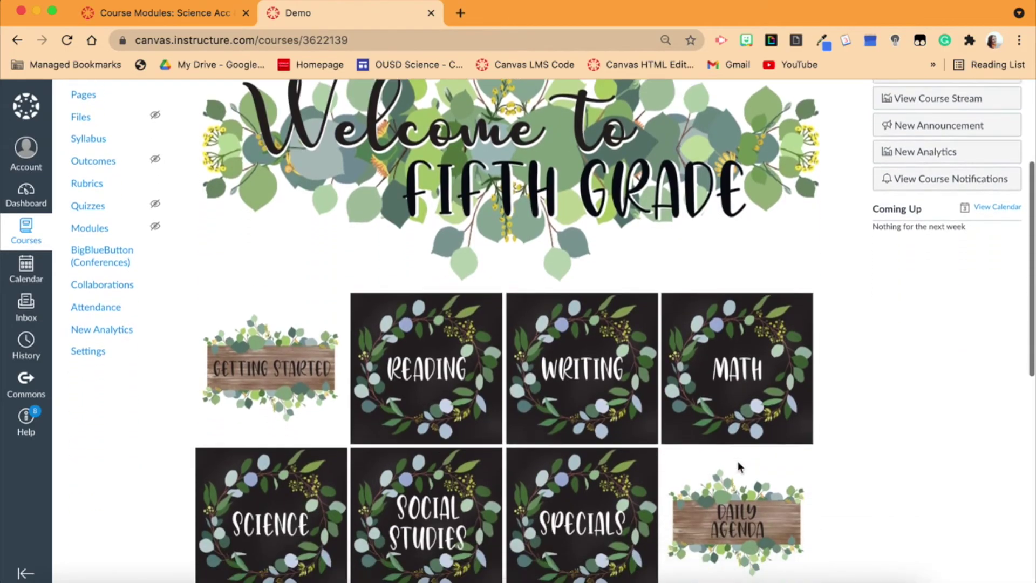
scroll(737, 461, down, 4)
scroll(737, 461, up, 20)
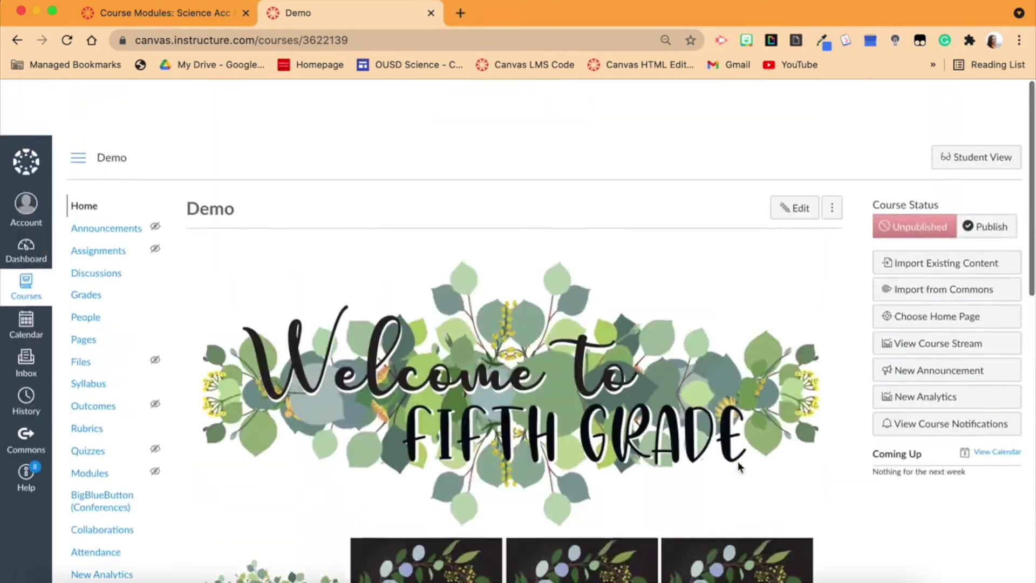